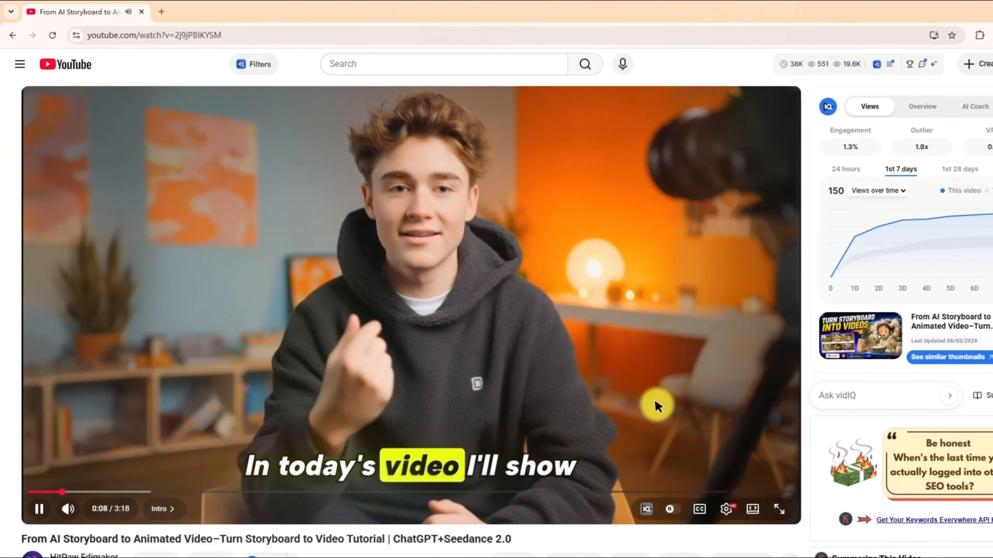
- Open the HitPaw Edimakor website from the video's description link and download the program
scroll(657, 407, down, 5)
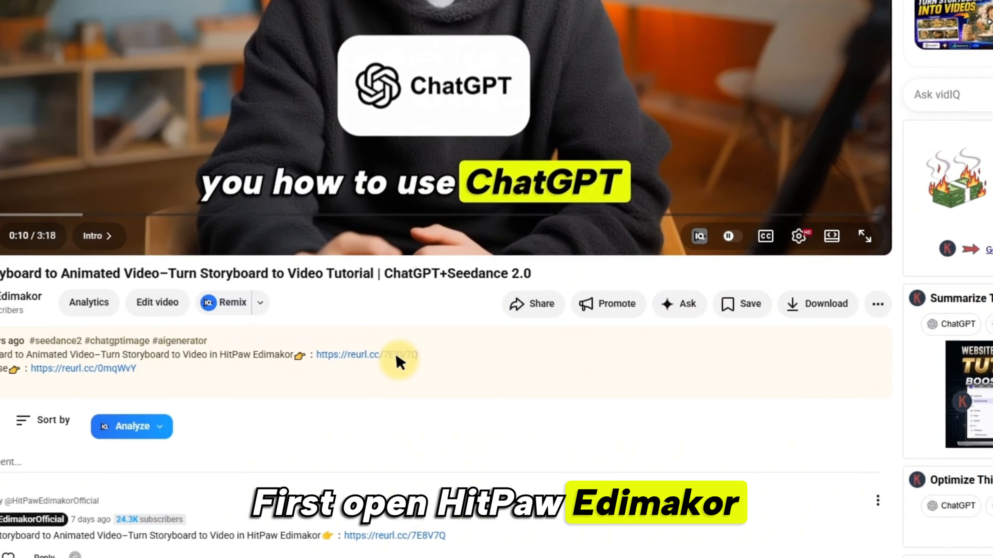
click(397, 358)
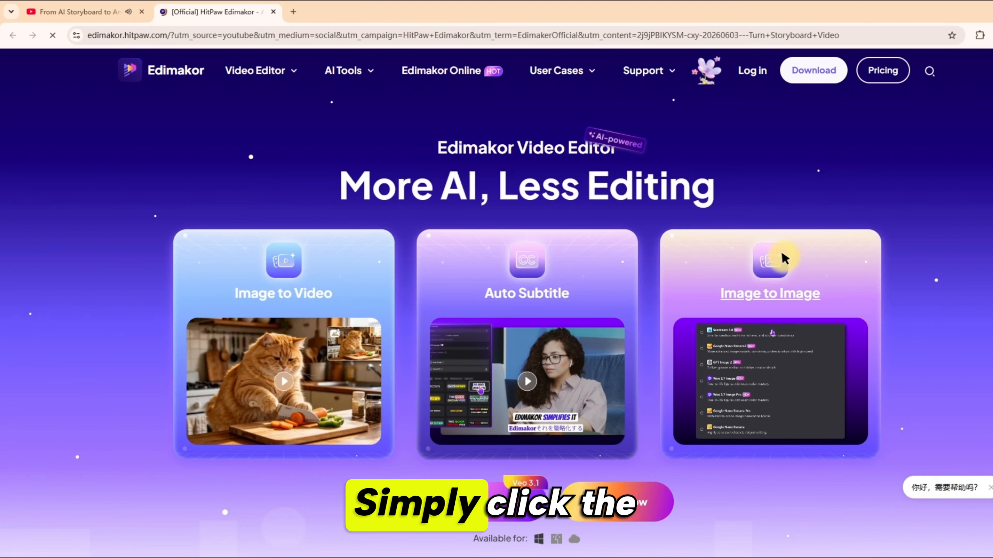
click(812, 71)
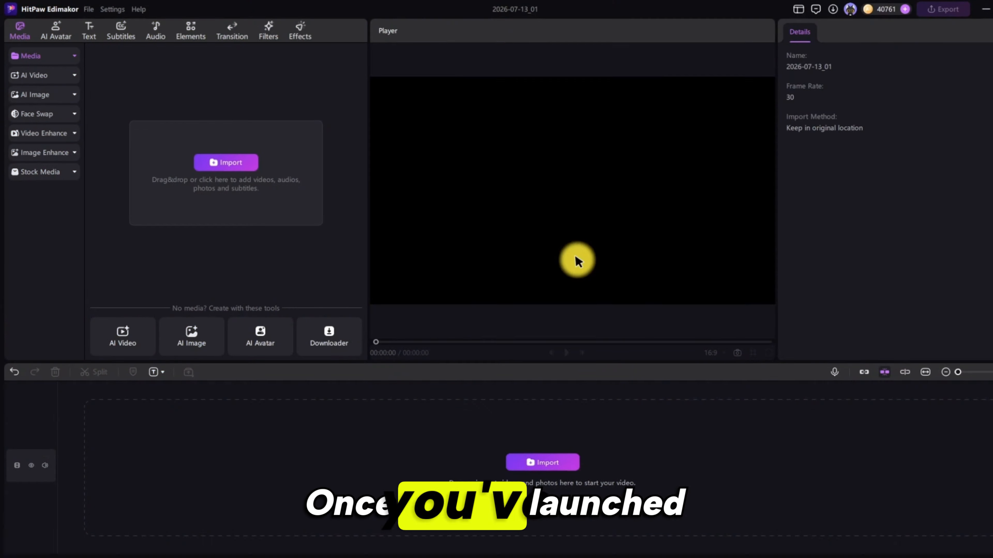
- Import the talking-head video, add it to the timeline and return the playhead to the start
click(213, 160)
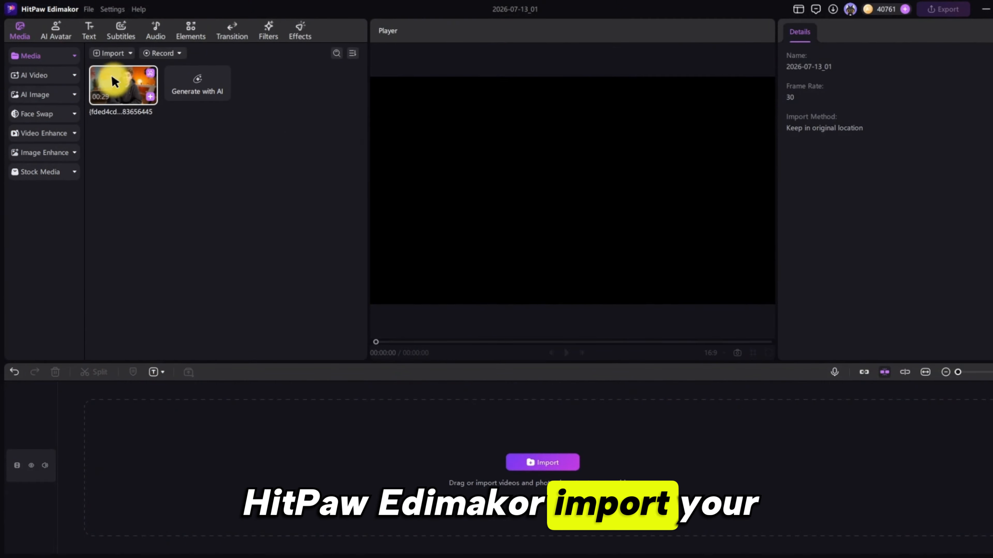
click(149, 97)
click(203, 386)
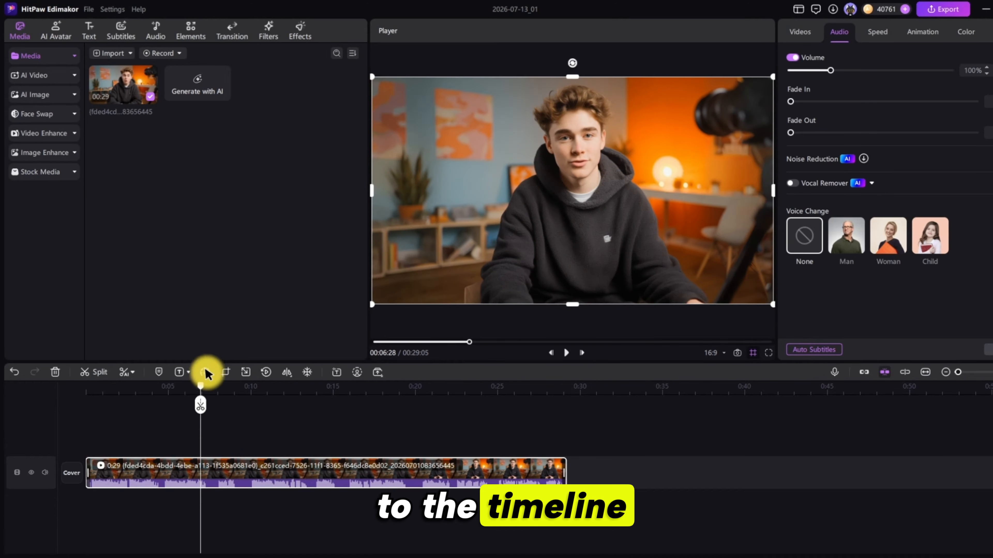
drag(197, 389, 74, 399)
- Start AI Text-based Editing for the timeline clip to transcribe its speech
right_click(162, 475)
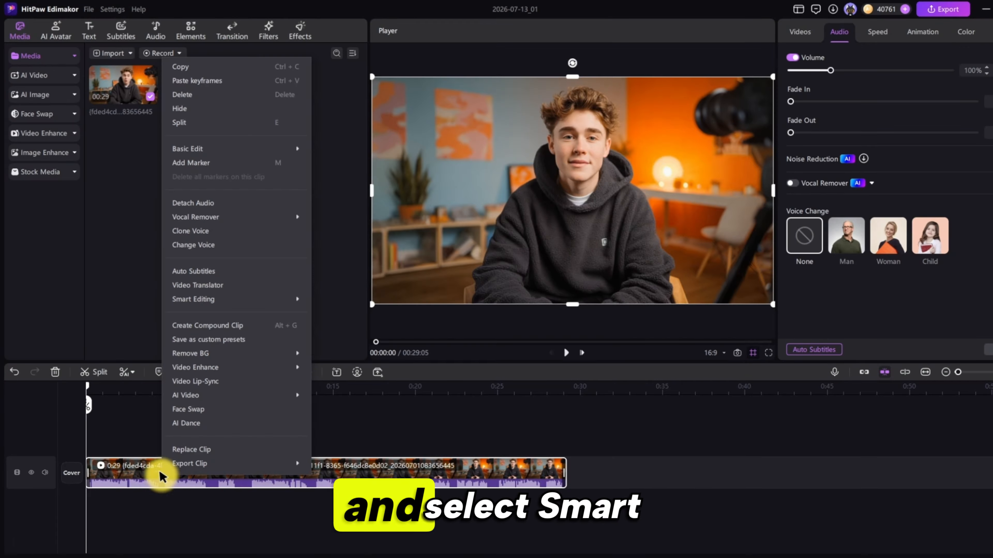
mouse_move(231, 304)
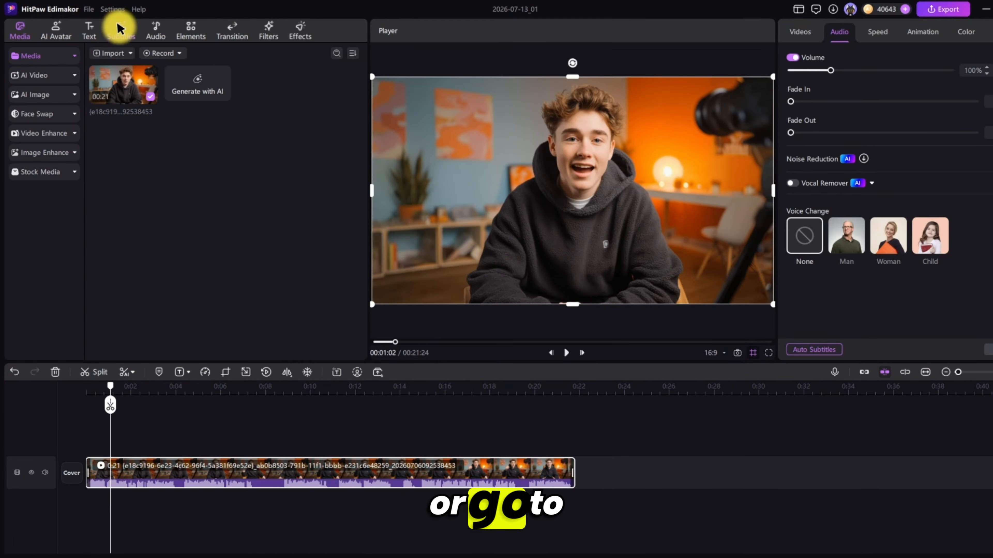
click(119, 29)
click(57, 215)
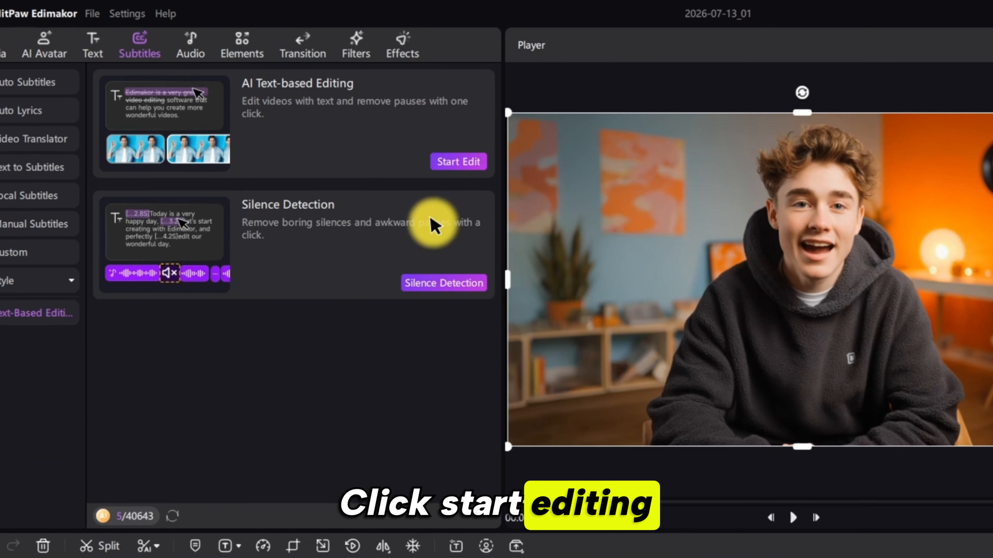
click(459, 161)
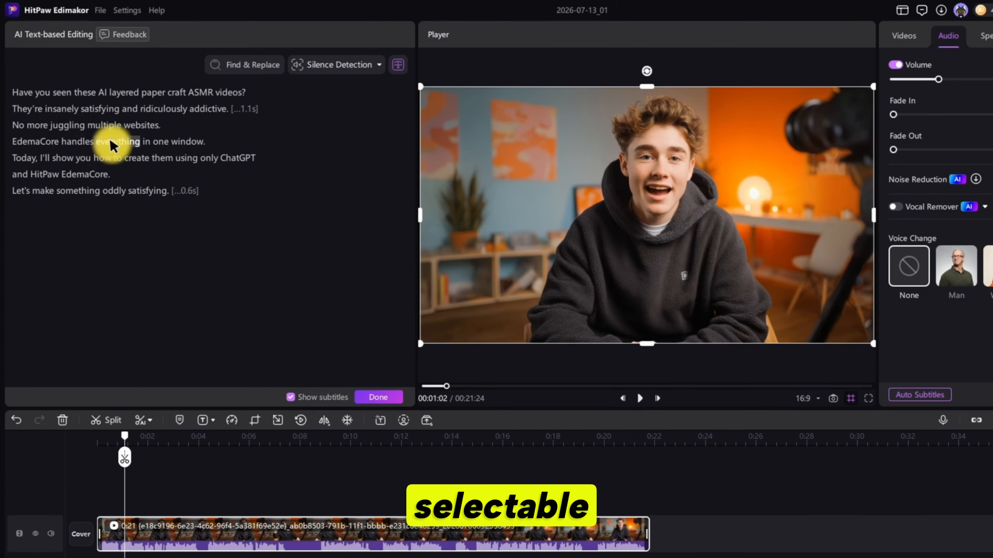
- Delete the last transcript sentence, "Let's make something oddly satisfying.", together with its trailing 0.6 s pause
click(111, 141)
click(207, 108)
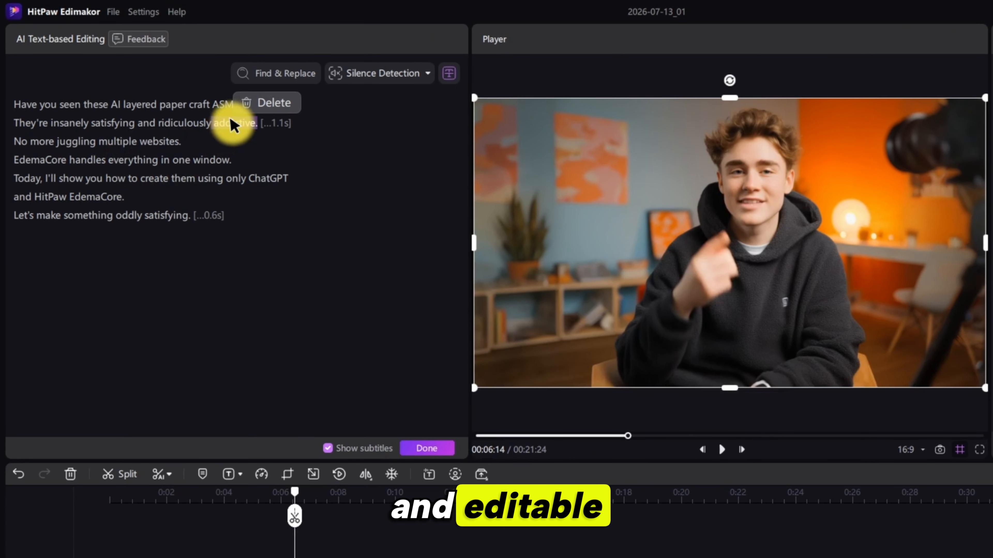
click(157, 105)
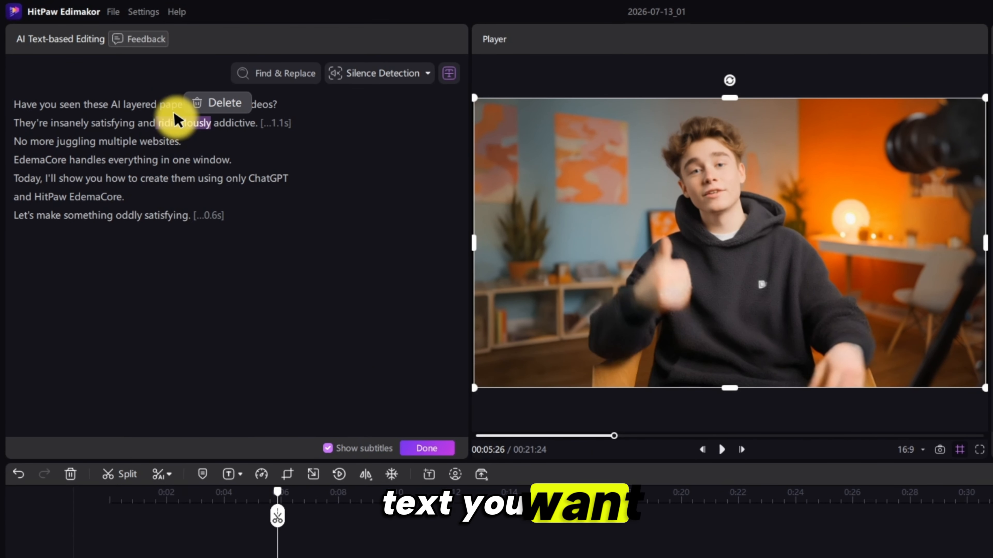
drag(13, 215, 189, 211)
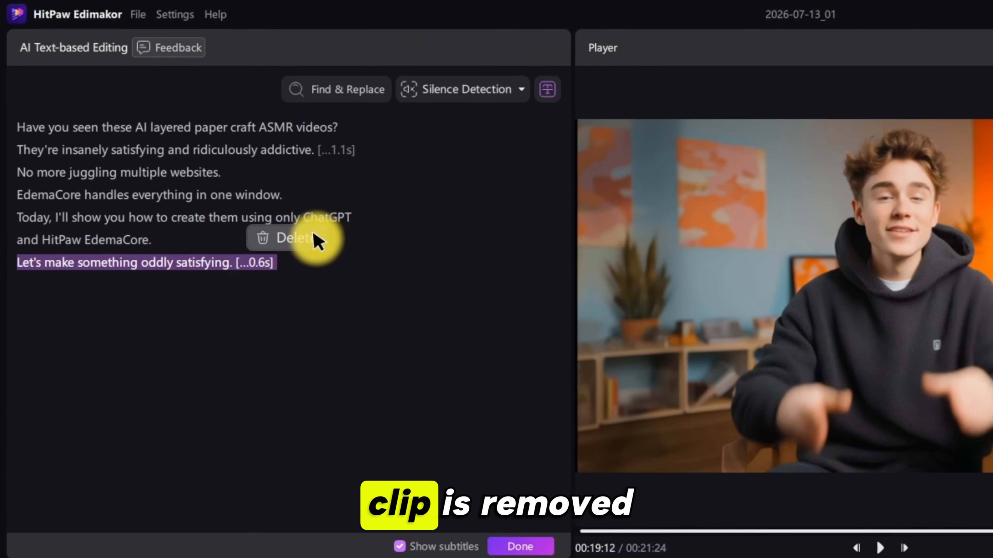
click(293, 238)
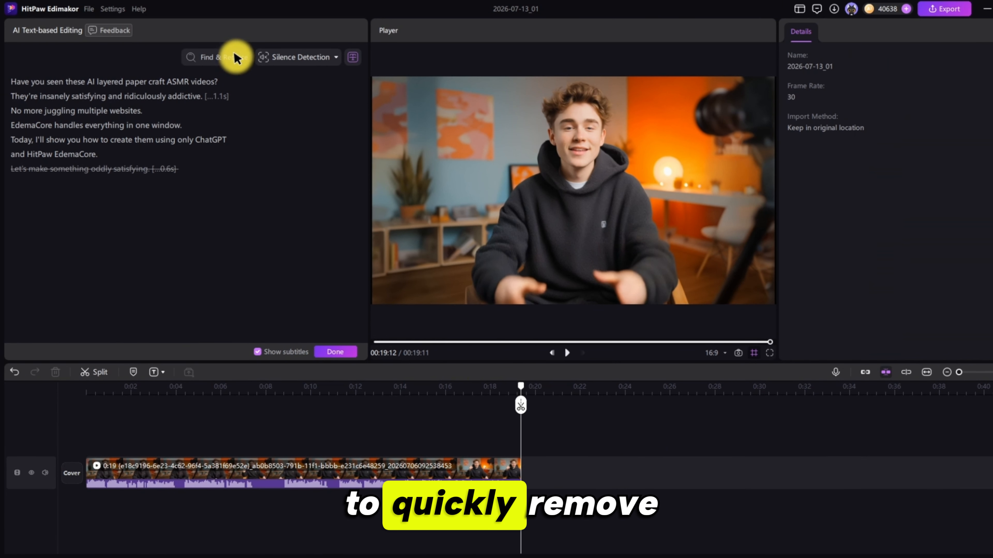
- Search the transcript for the filler words "um" and "oh"
click(236, 57)
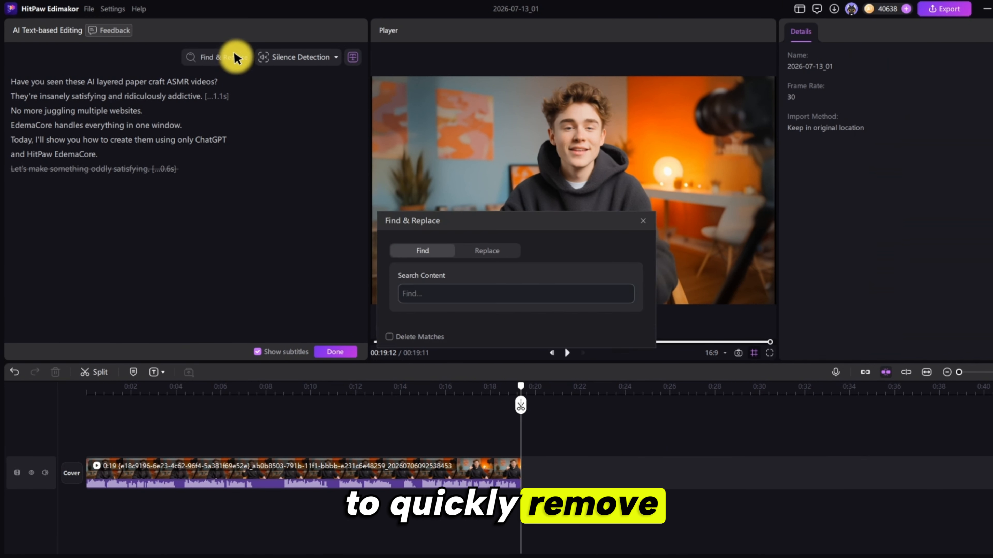
click(468, 300)
text(um)
key(BackSpace)
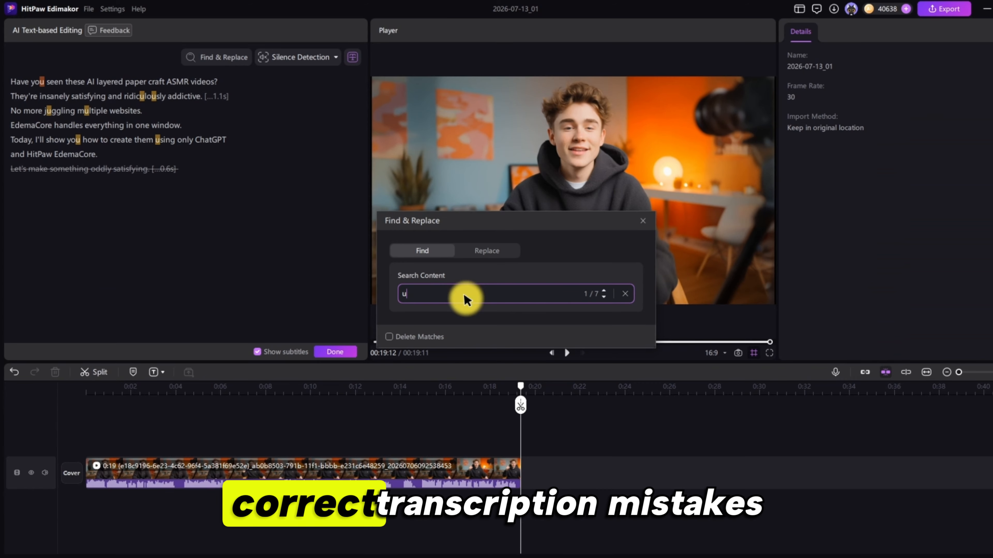
text(oh)
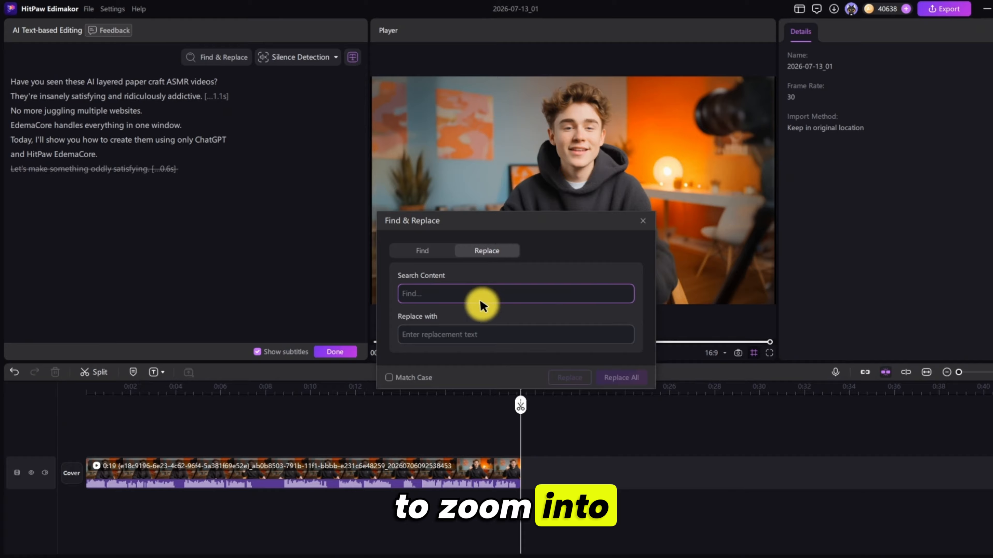
- Replace every "edemacore" in the transcript with "Edimakor"
click(473, 293)
text(edemacor)
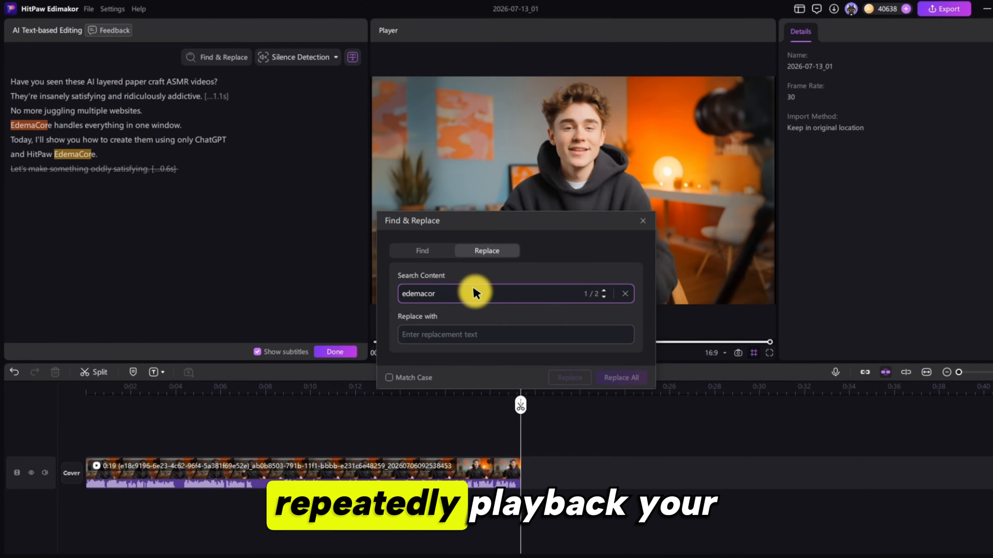
text(e)
click(475, 336)
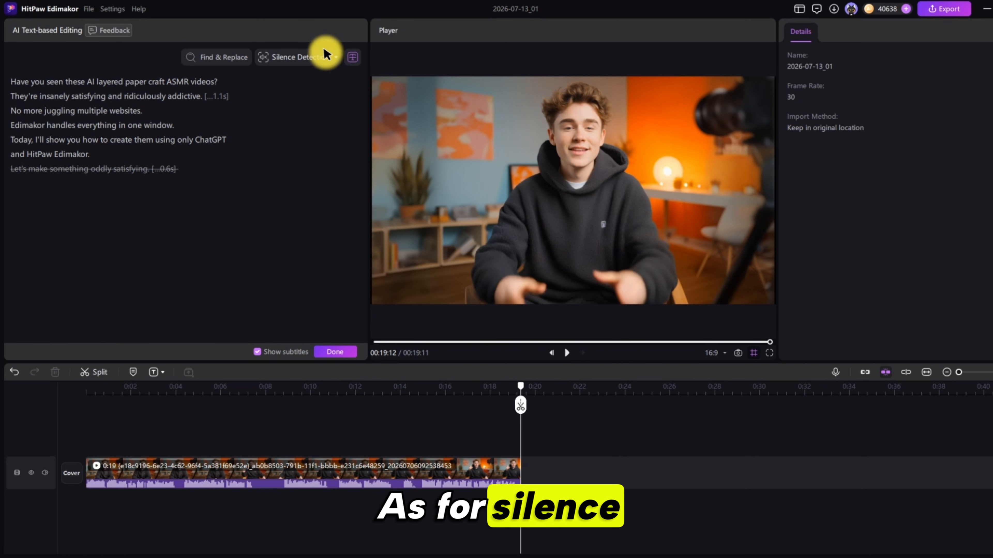
- Remove silences using a minimum duration of 1.0 s, and finish text-based editing with subtitles shown
click(326, 55)
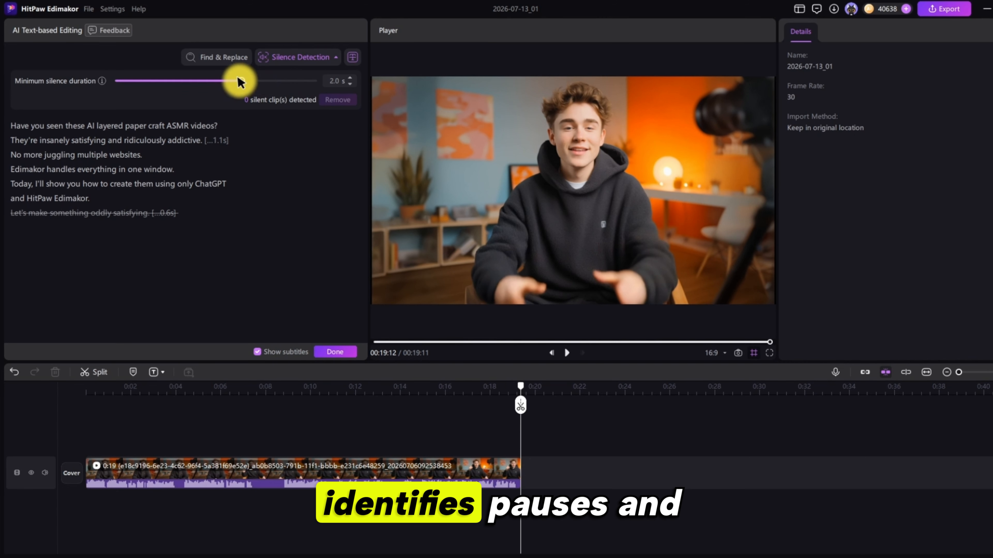
drag(196, 88, 225, 80)
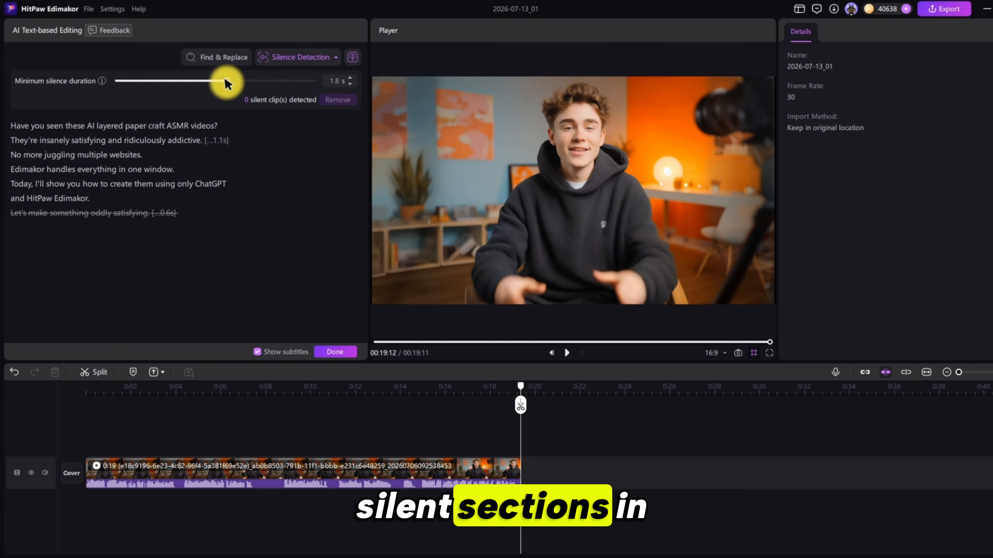
click(327, 101)
mouse_move(220, 140)
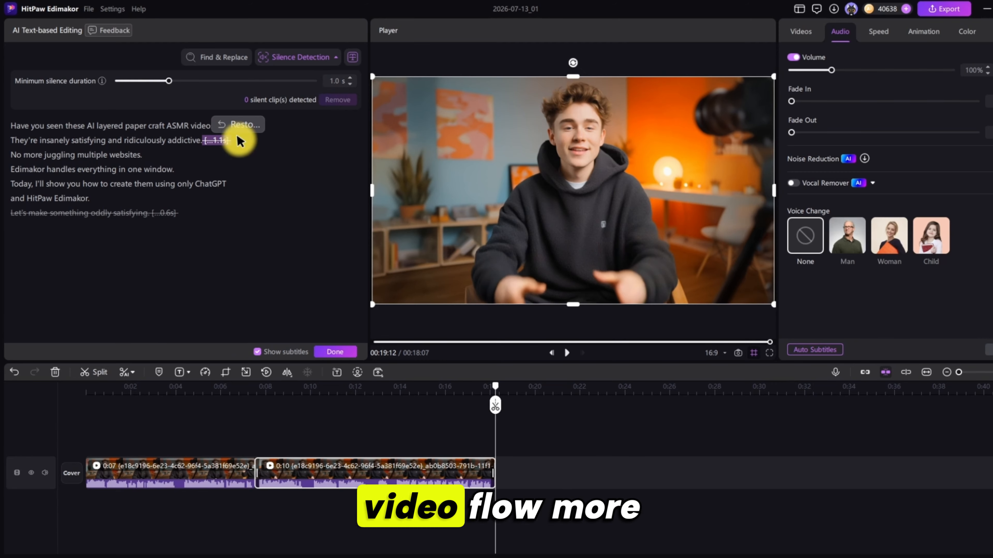
click(290, 141)
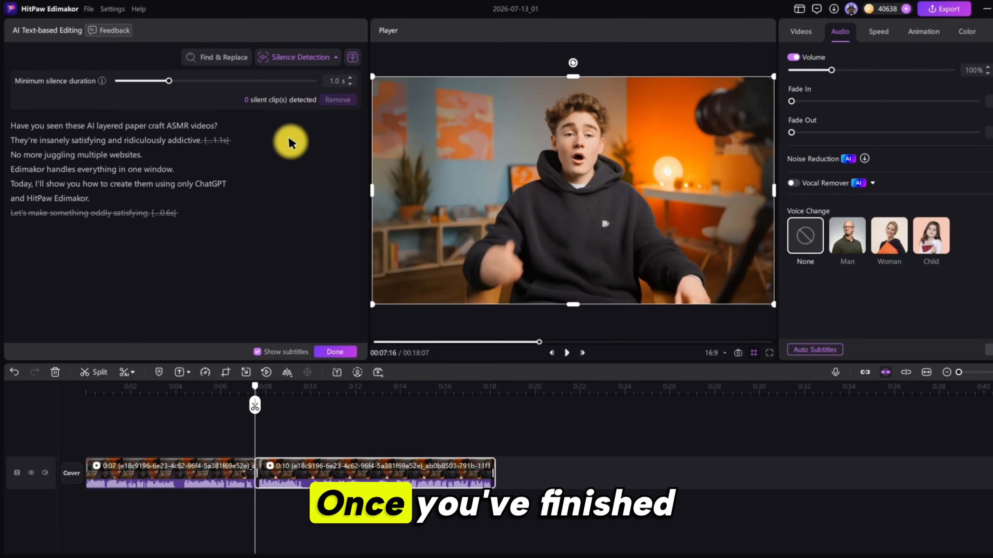
click(337, 351)
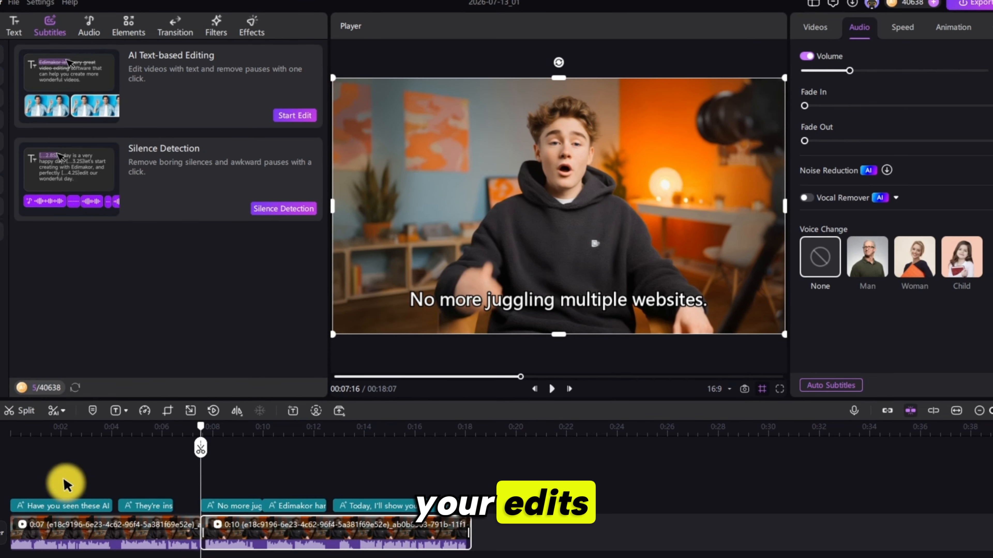
- Restyle the subtitles from the first caption as bold italic white text with a yellow highlight behind the spoken word
click(88, 435)
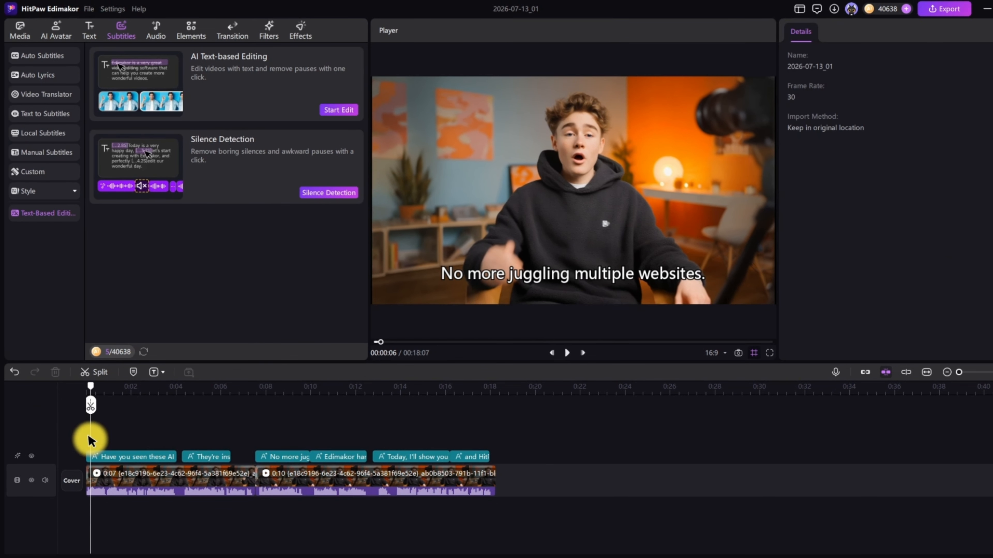
click(134, 456)
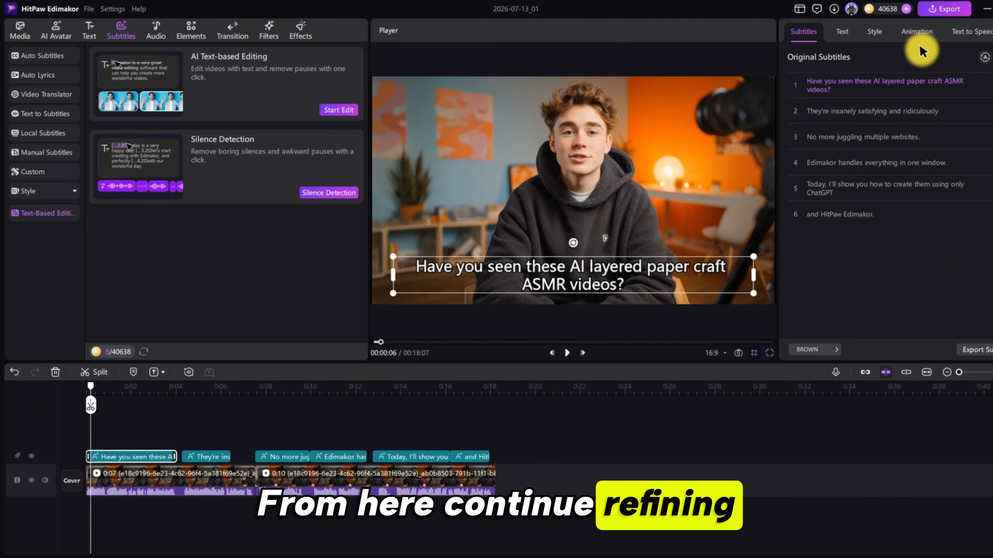
click(848, 32)
scroll(885, 105, down, 2)
click(874, 31)
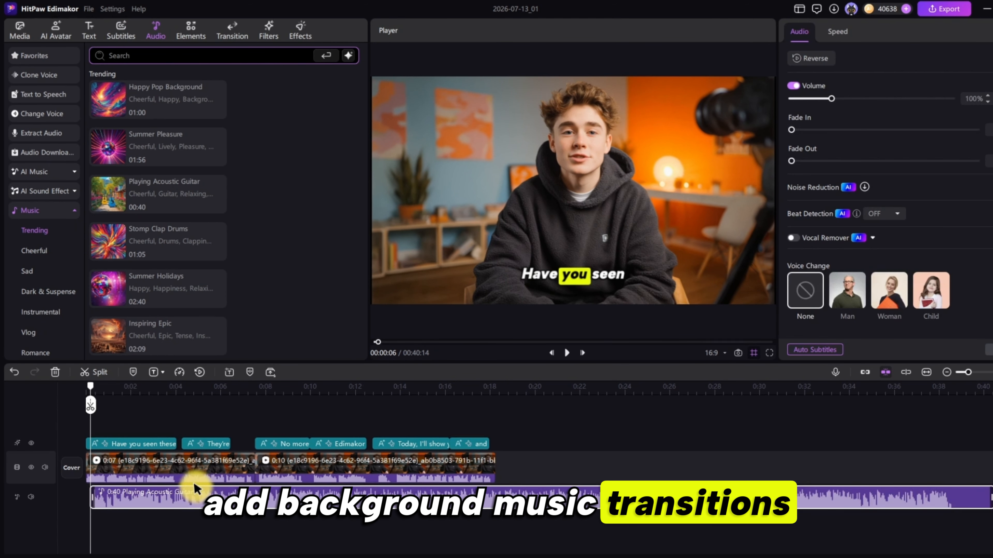
- Trim the Playing Acoustic Guitar music to the end of the video and preview the Film Frame effect
click(502, 406)
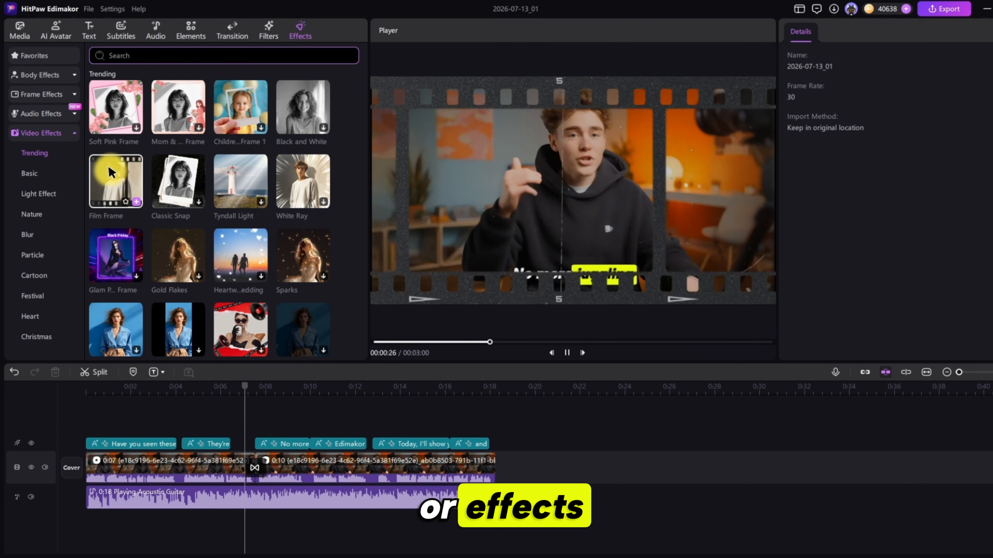
click(327, 451)
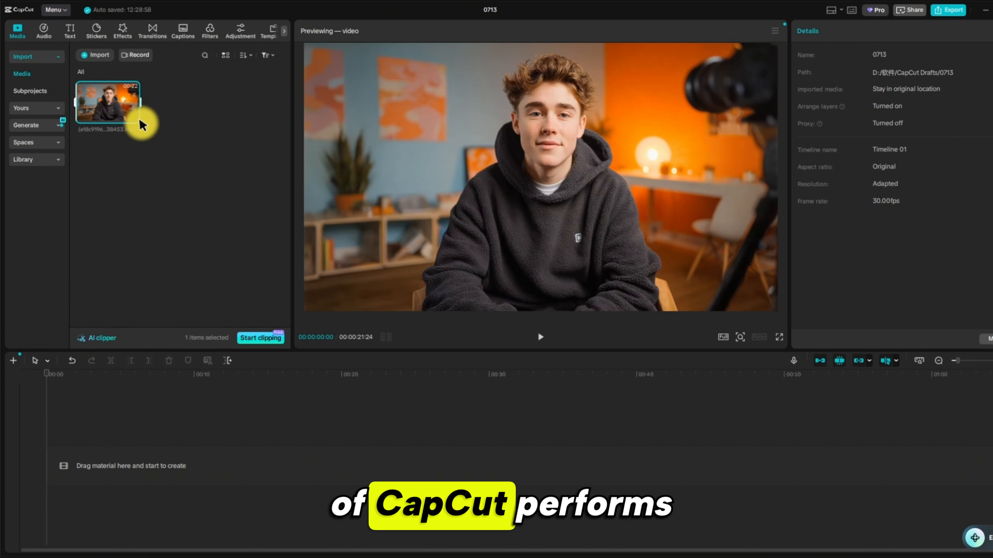
- Switch to CapCut, add the imported video to the timeline and open its transcript
click(132, 116)
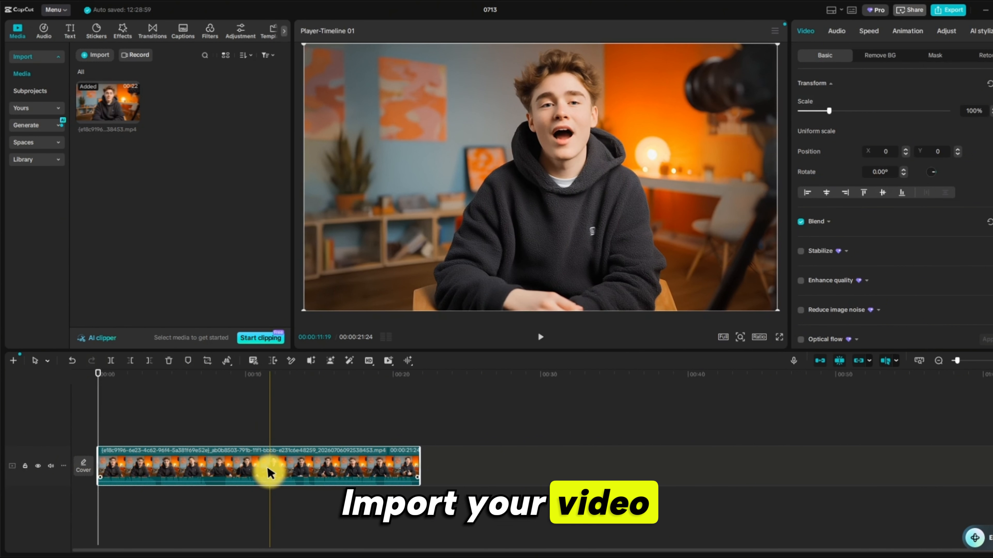
right_click(269, 473)
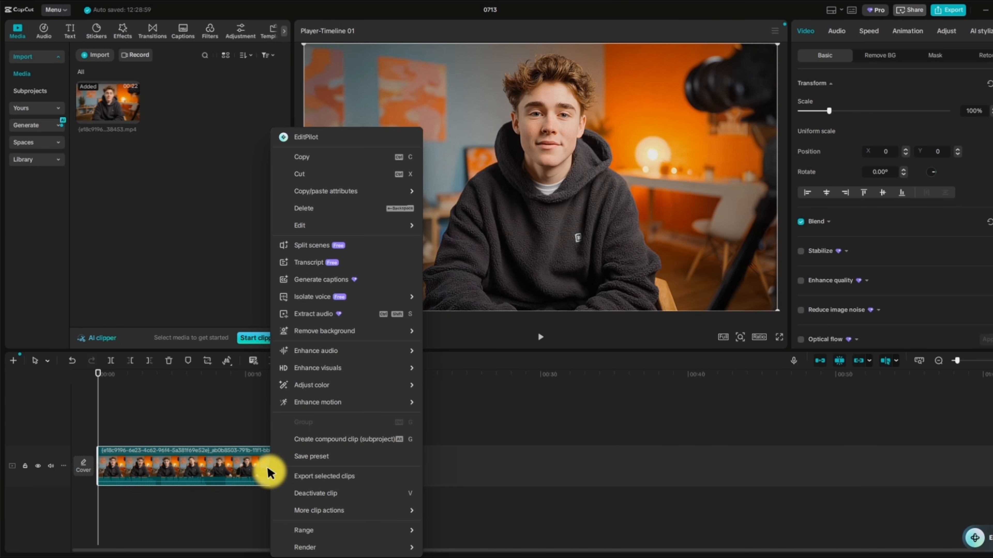
click(401, 263)
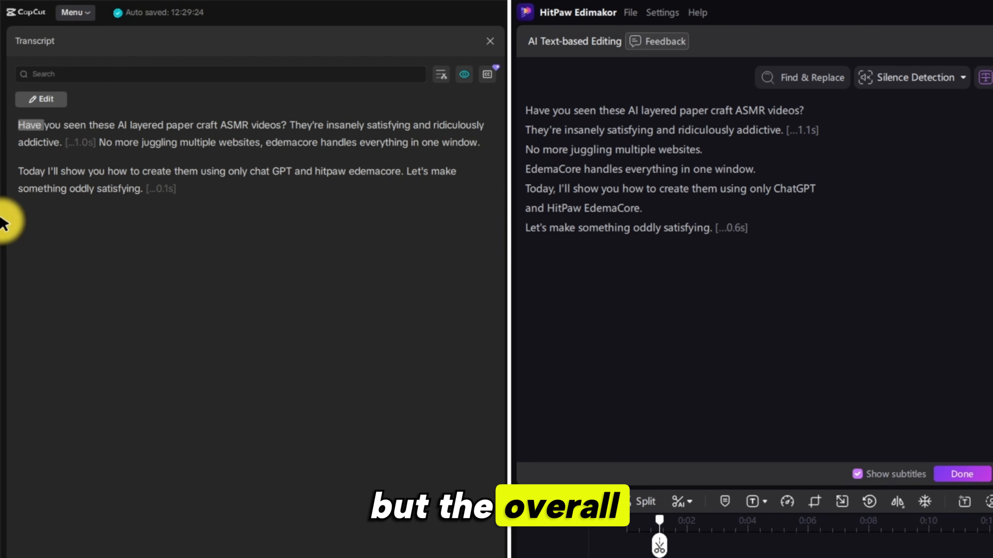
- Delete the transcript passage from "insanely satisfying" through "everything in one window."
click(647, 172)
click(304, 144)
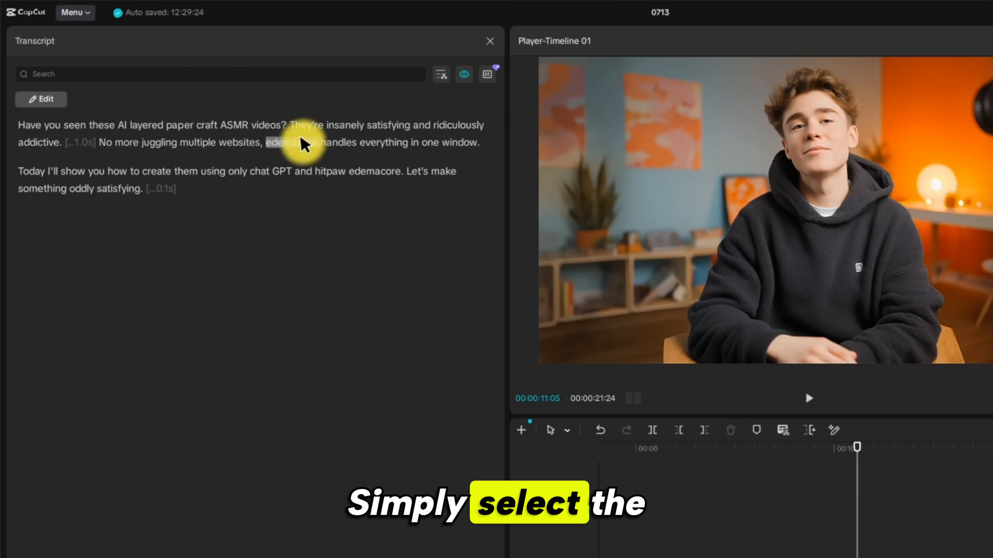
drag(327, 125, 473, 143)
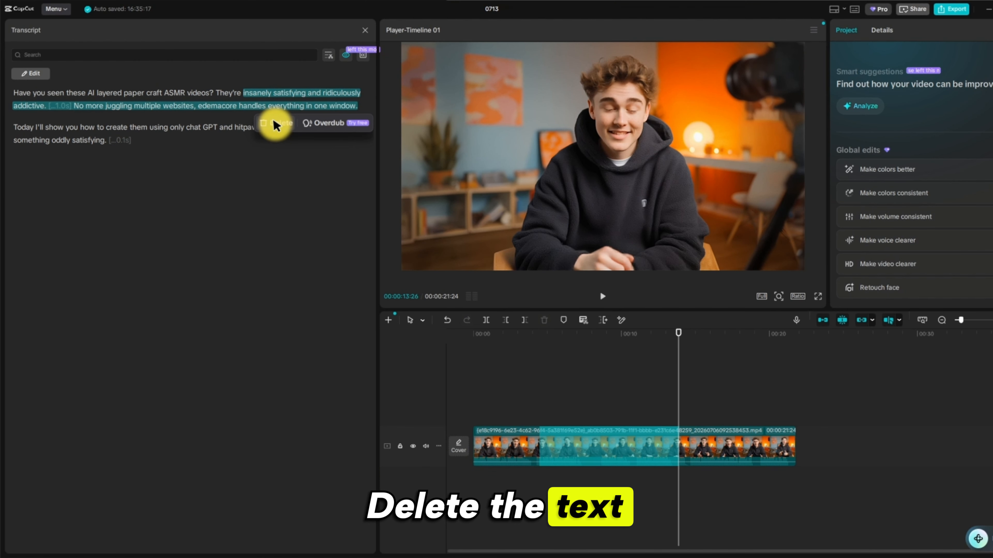
click(276, 125)
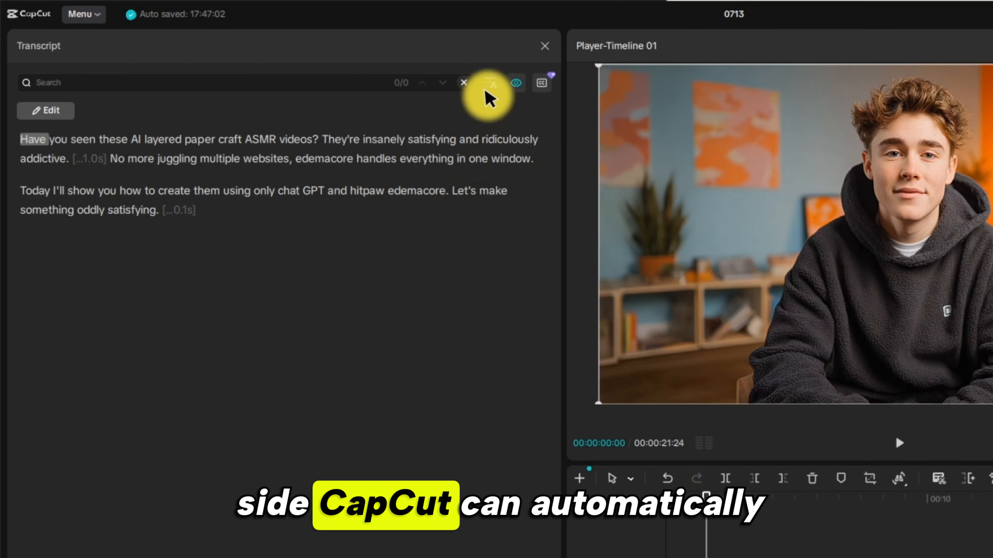
- Detect the transcript's filler words with the hesitation, repetition and pause categories all included, and remove them
click(352, 58)
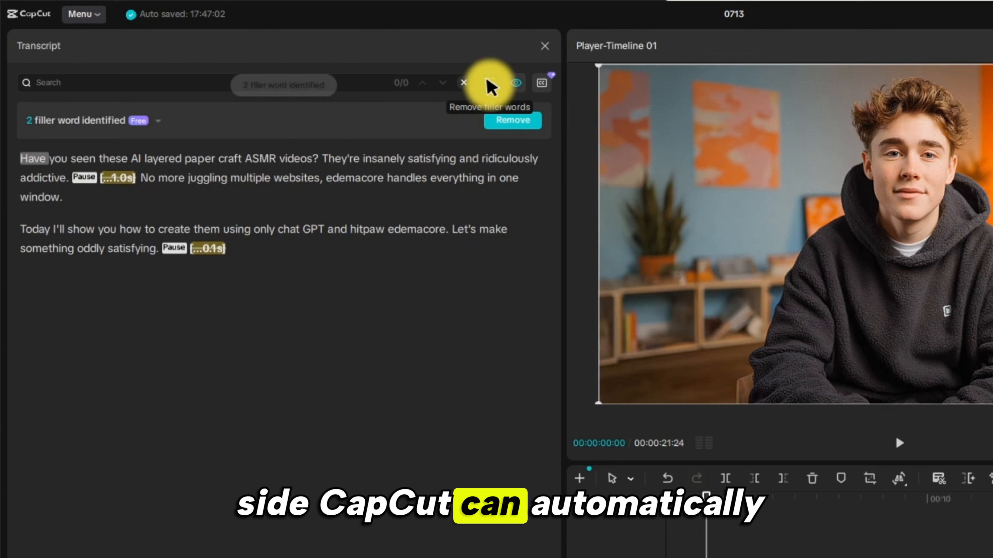
click(158, 121)
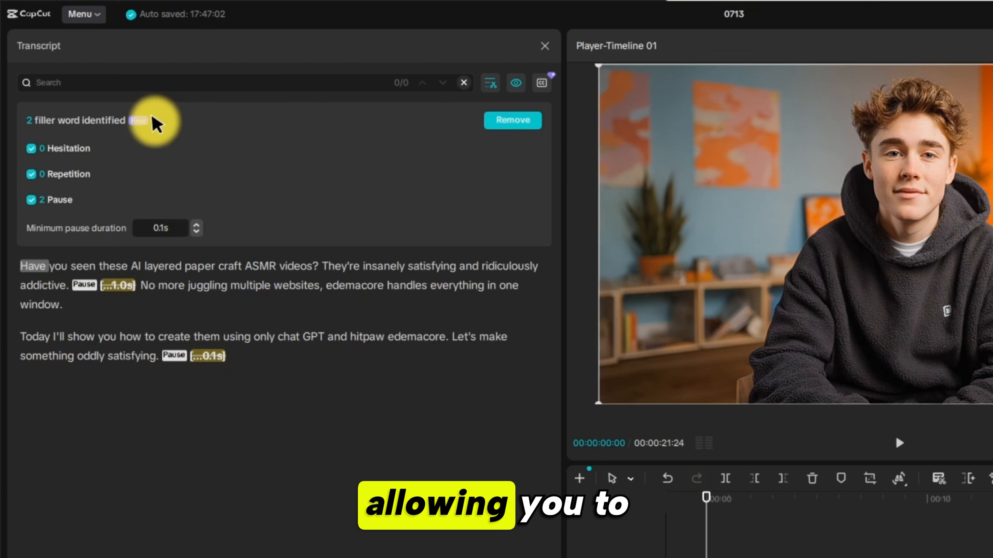
click(523, 119)
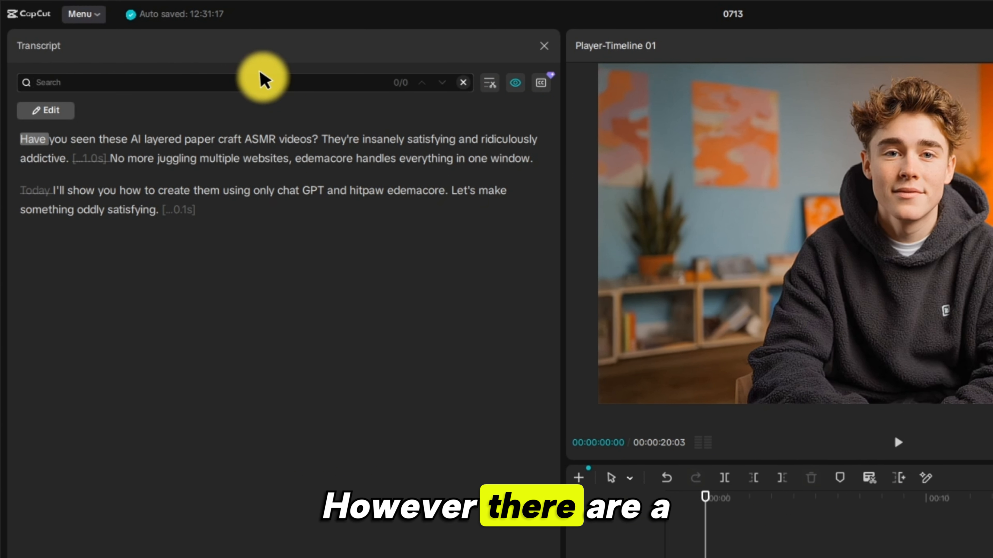
- Search the transcript for "edemacore" and open the text for editing at the first match
text(ed)
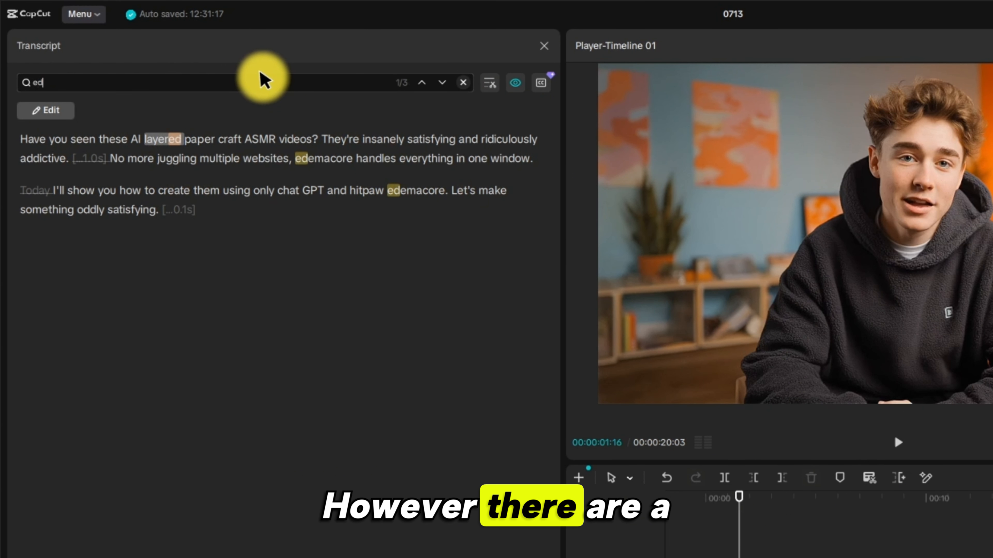
text(emacore)
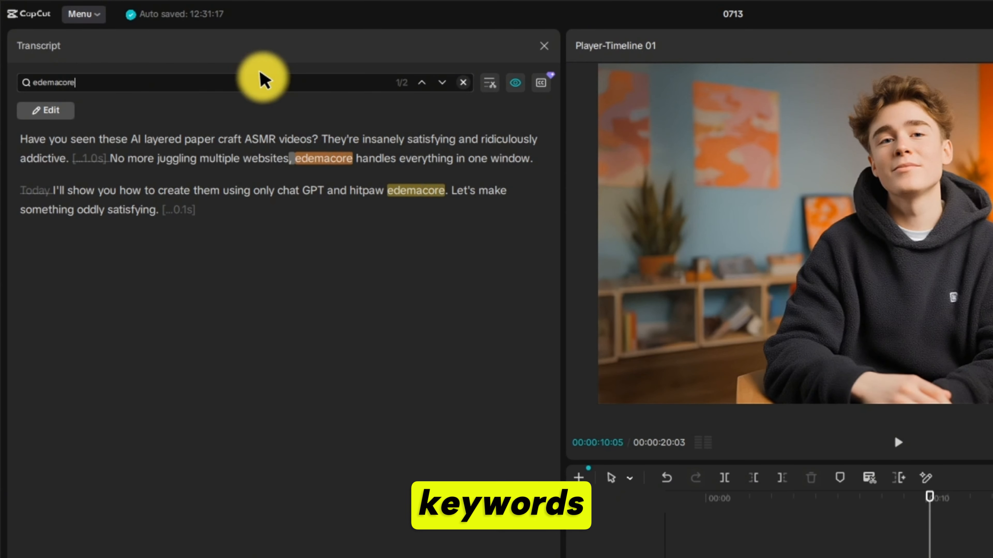
click(50, 110)
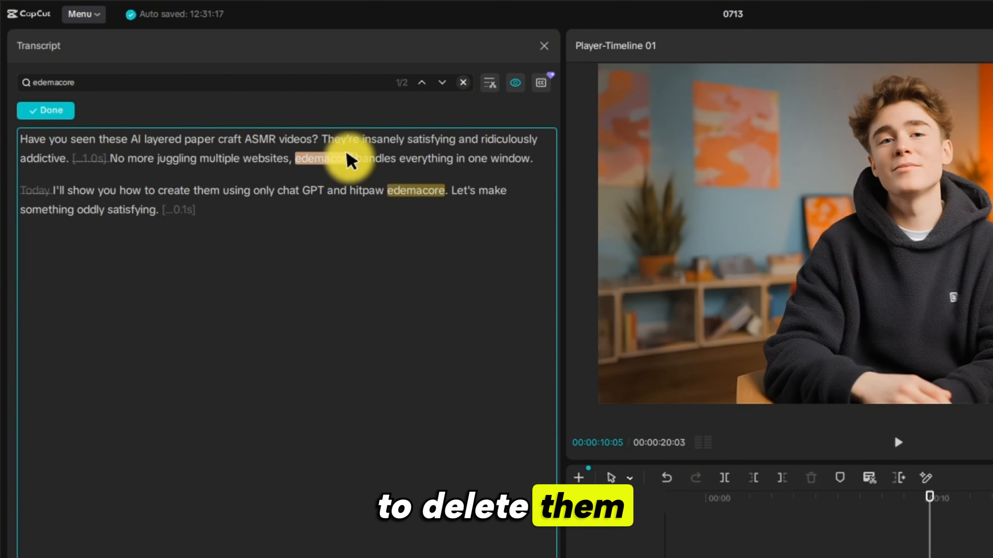
click(351, 159)
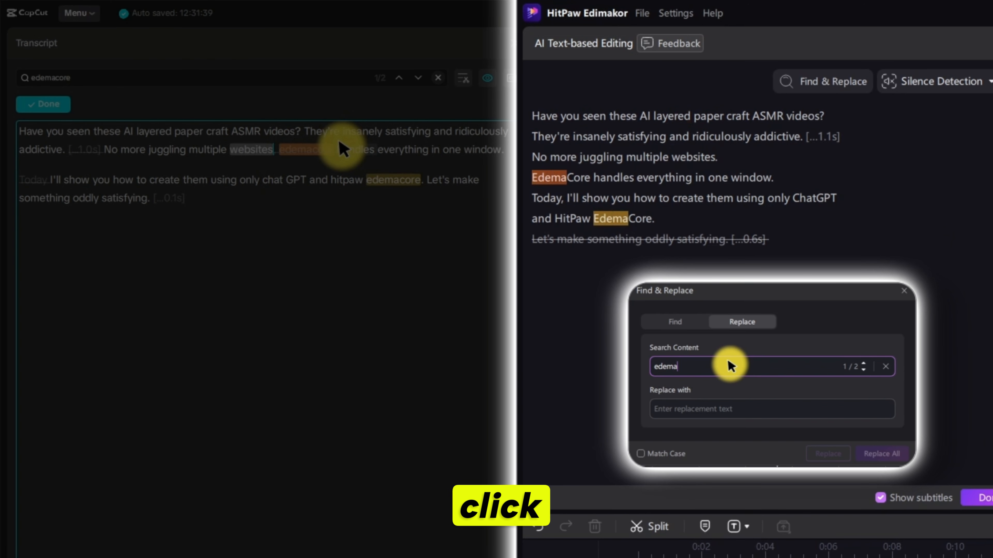
- Switch to HitPaw Edimakor and set "Edimakor" as the replacement text for "edemacore" in Find & Replace
click(731, 410)
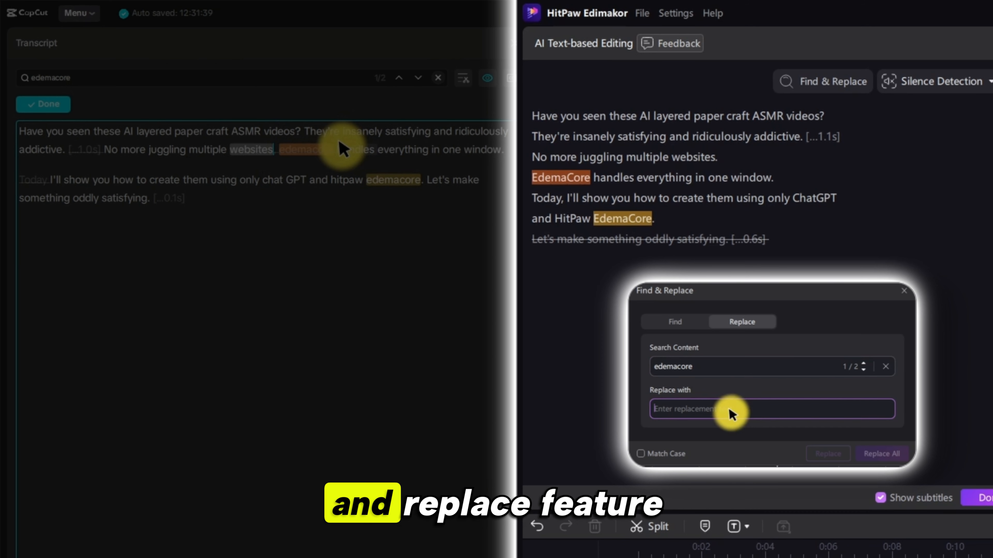
text(Edimakor)
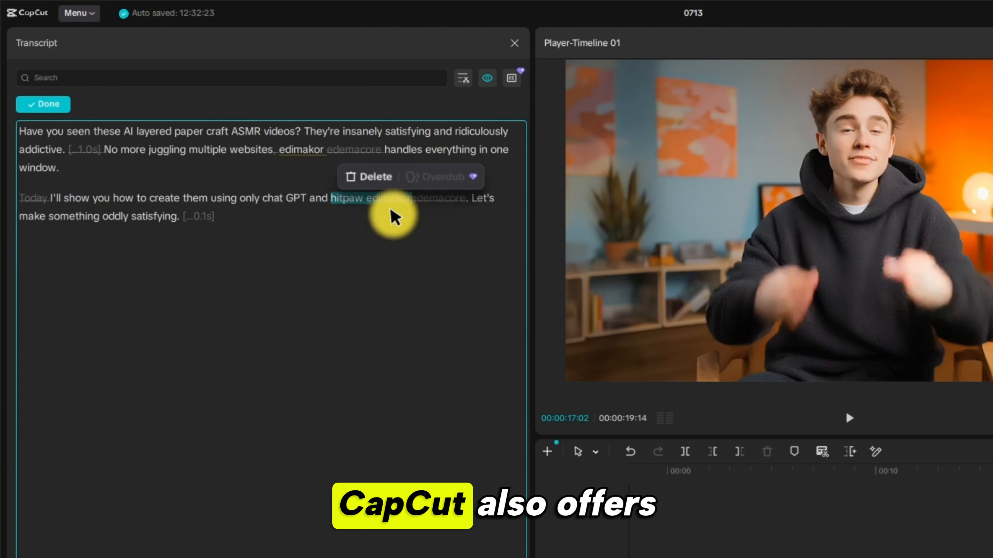
- Back in CapCut, open the Pro subscription offer from the Overdub option of the second "edimakor" and close it
click(474, 177)
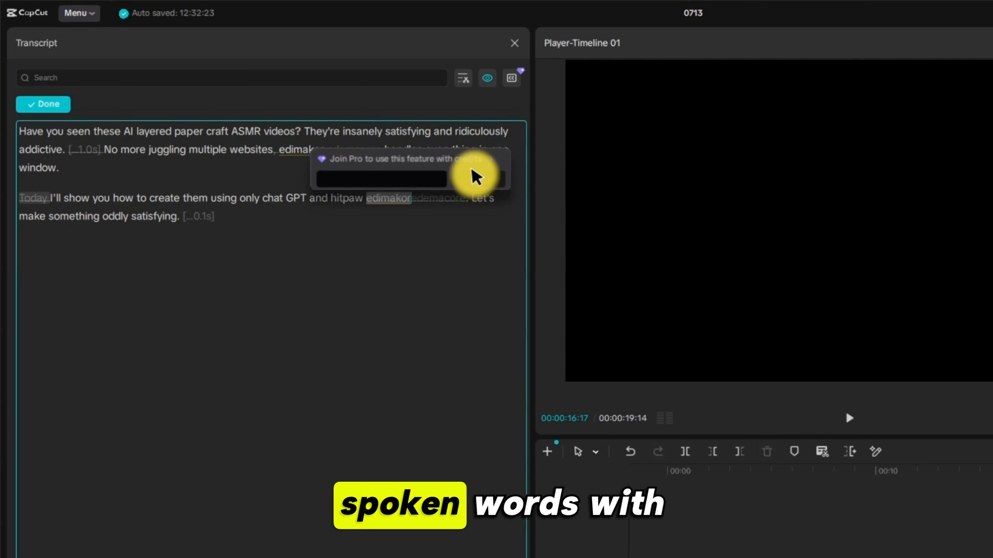
click(489, 155)
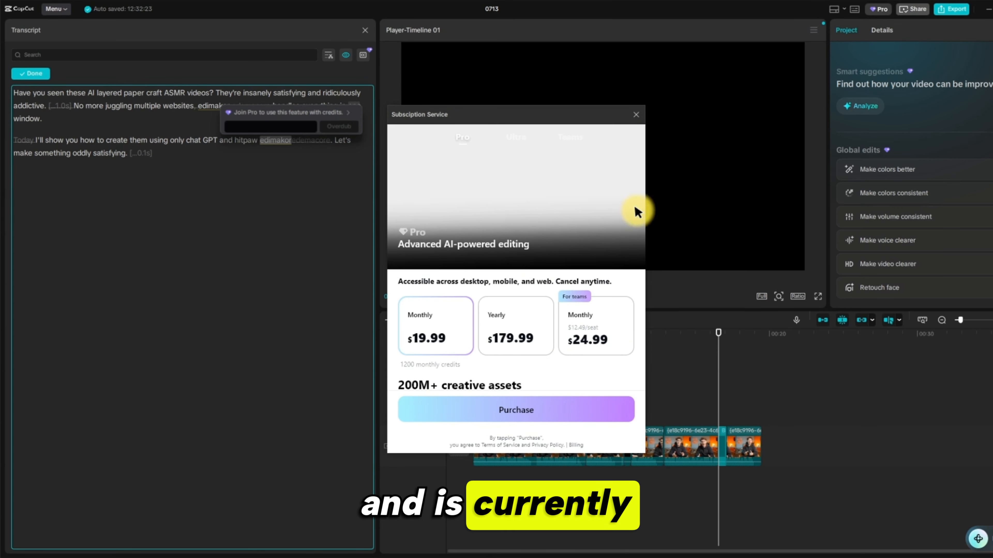
click(636, 116)
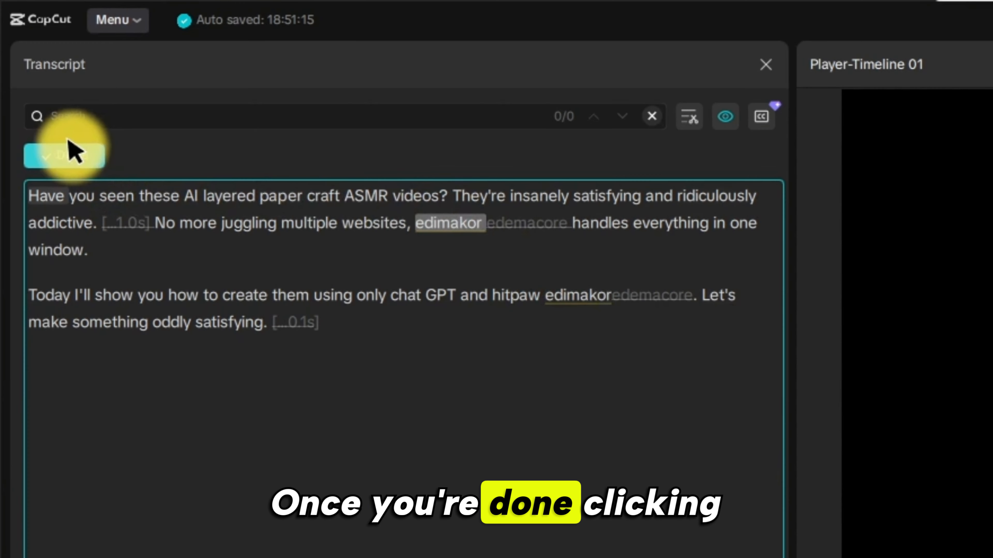
- Finish editing the transcript, then generate captions from the corrected text and preview them in the video
click(32, 73)
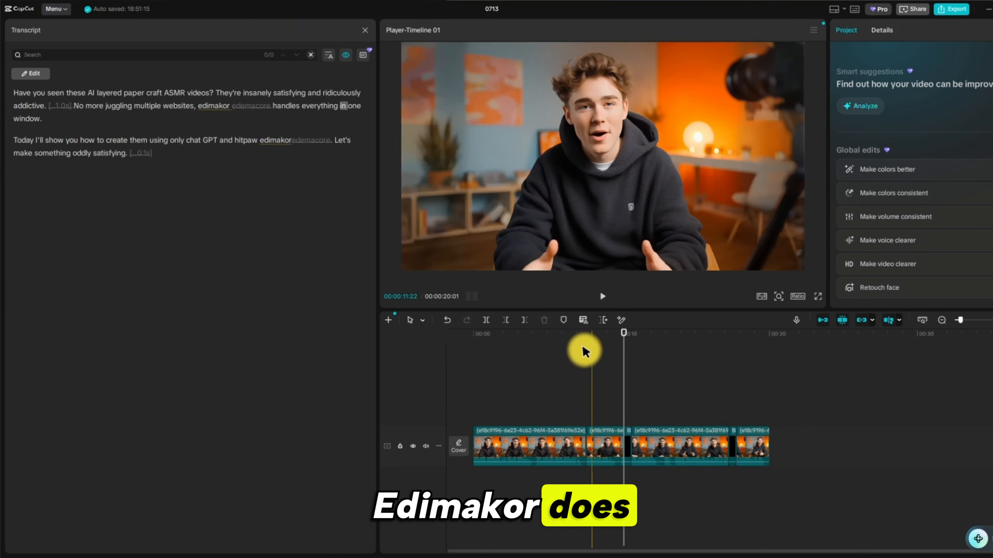
click(363, 55)
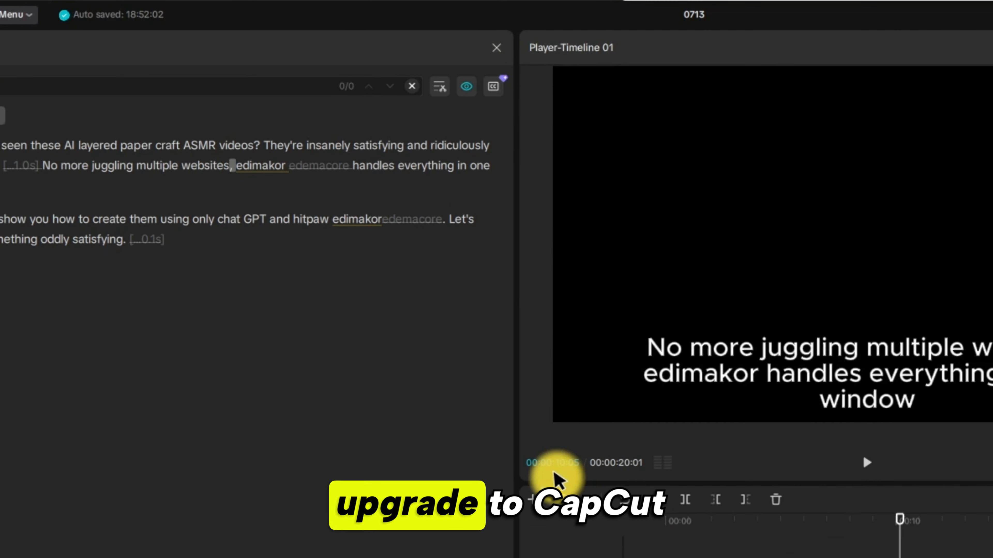
key(space)
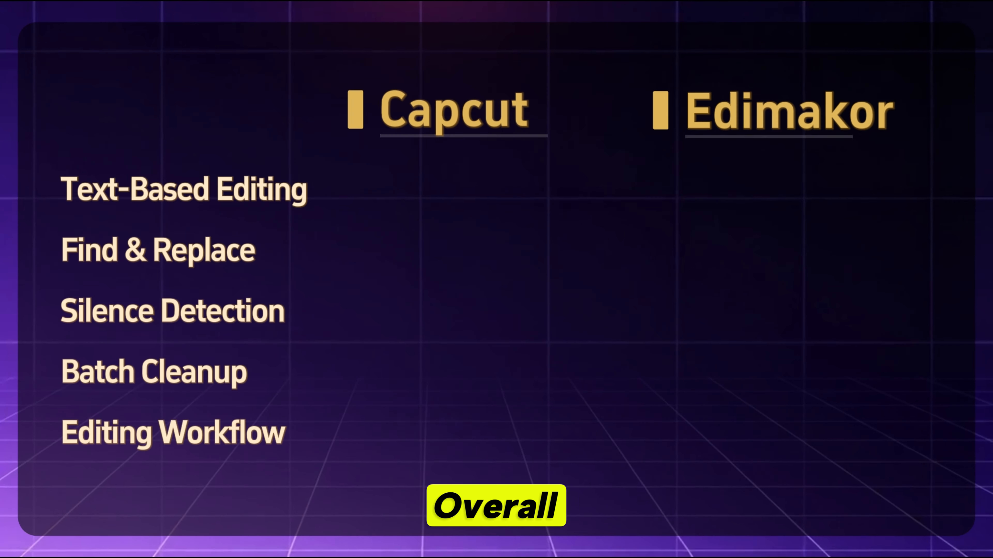